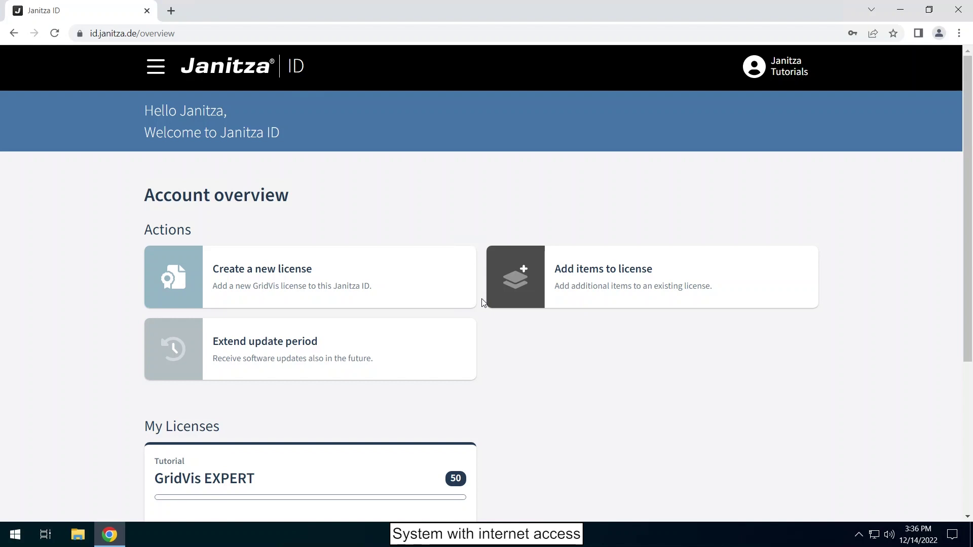
Show and select the commissioning code of the Tutorial GridVis EXPERT license in Janitza ID
scroll(482, 302, down, 5)
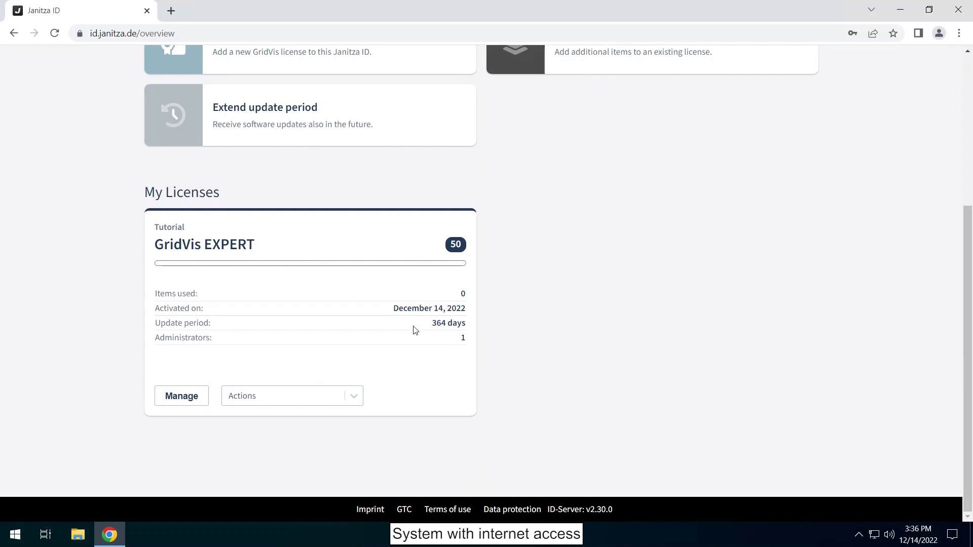
click(358, 397)
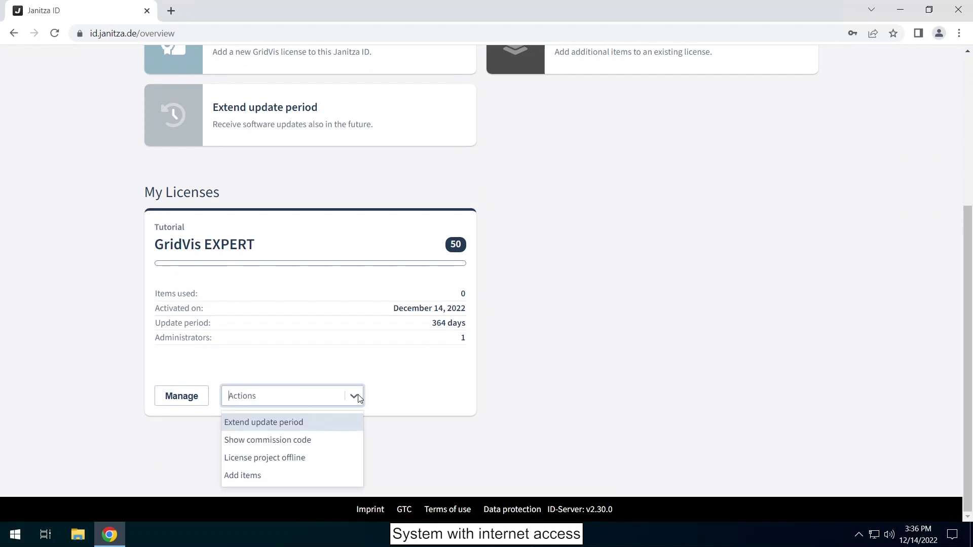
click(322, 442)
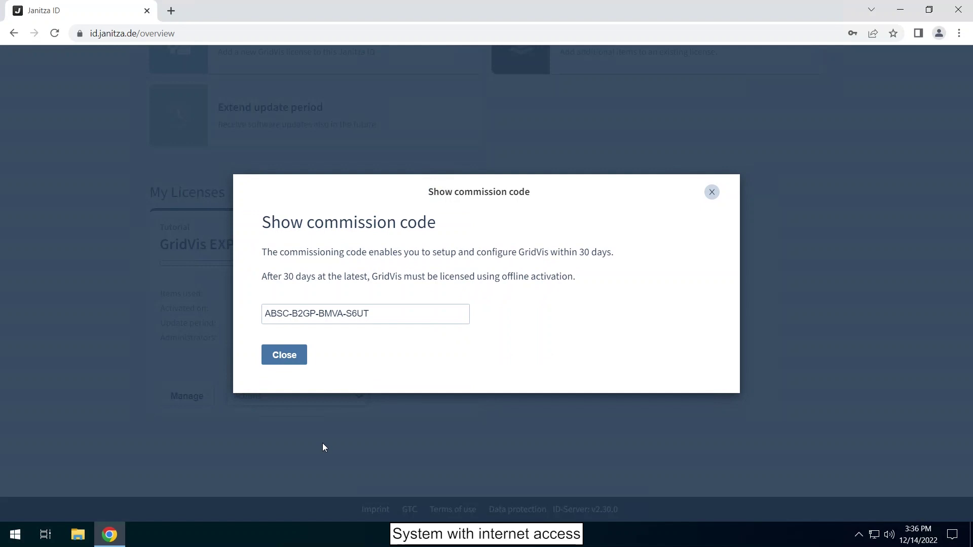
triple_click(381, 320)
key(ctrl+c)
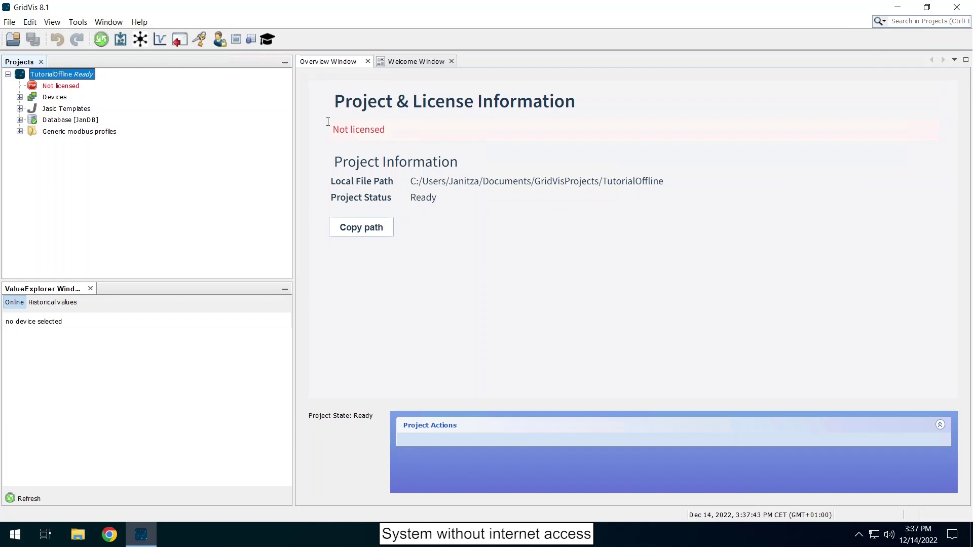
Launch Licensing Project from the TutorialOffline project's context menu
right_click(89, 77)
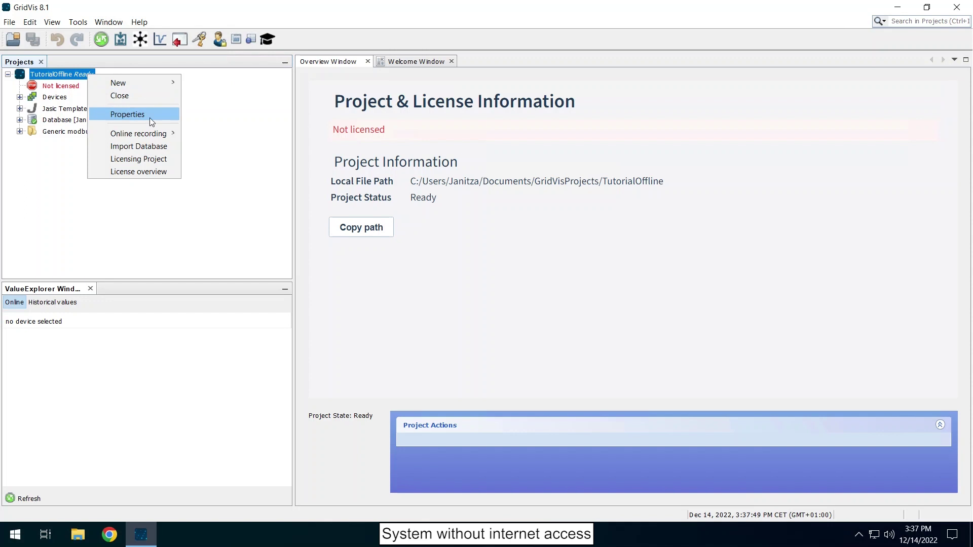
click(142, 159)
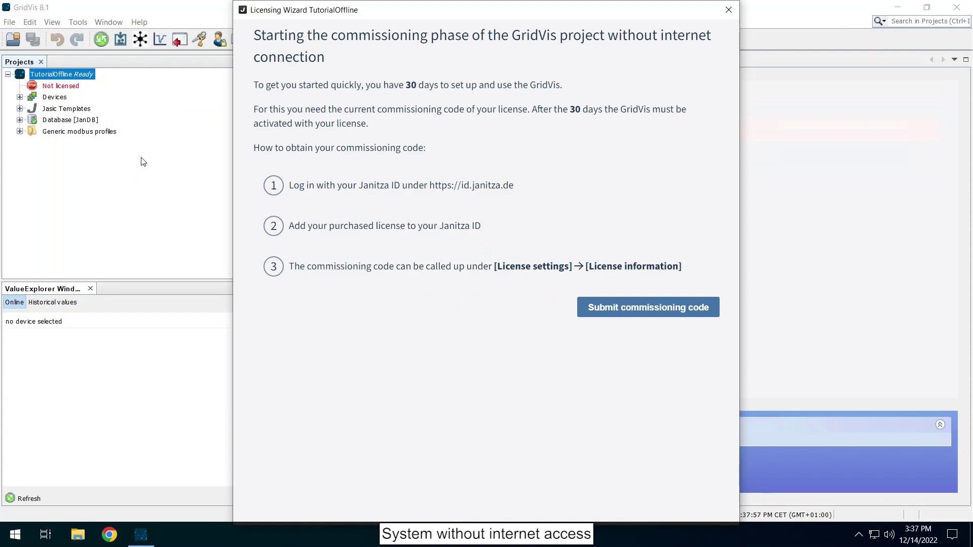
Paste the copied commissioning code into the wizard and start the Expert commissioning phase
click(597, 308)
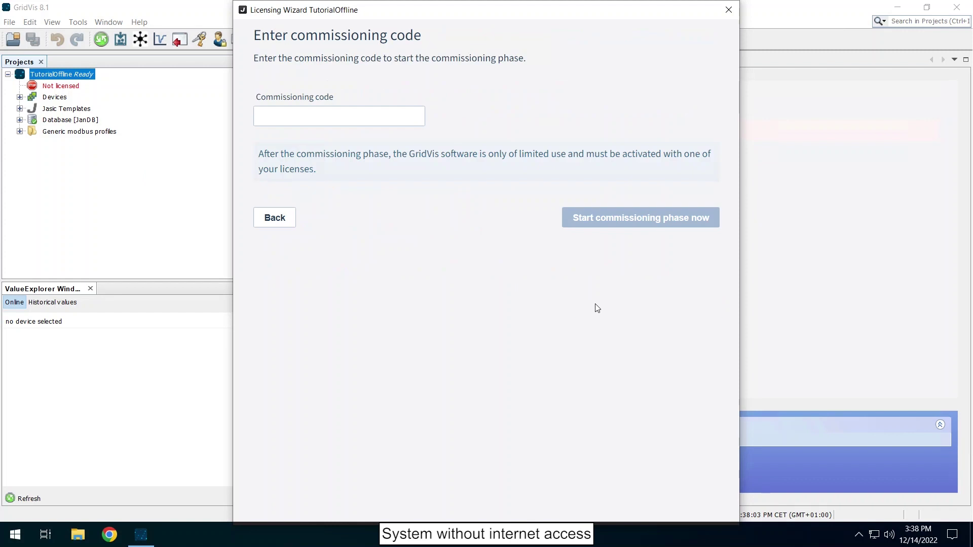
click(385, 116)
key(ctrl+v)
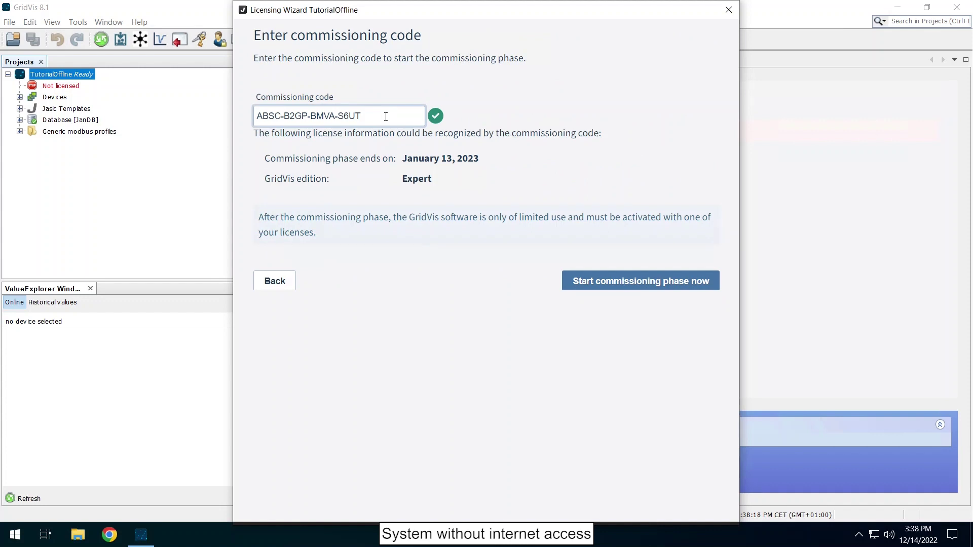
click(633, 285)
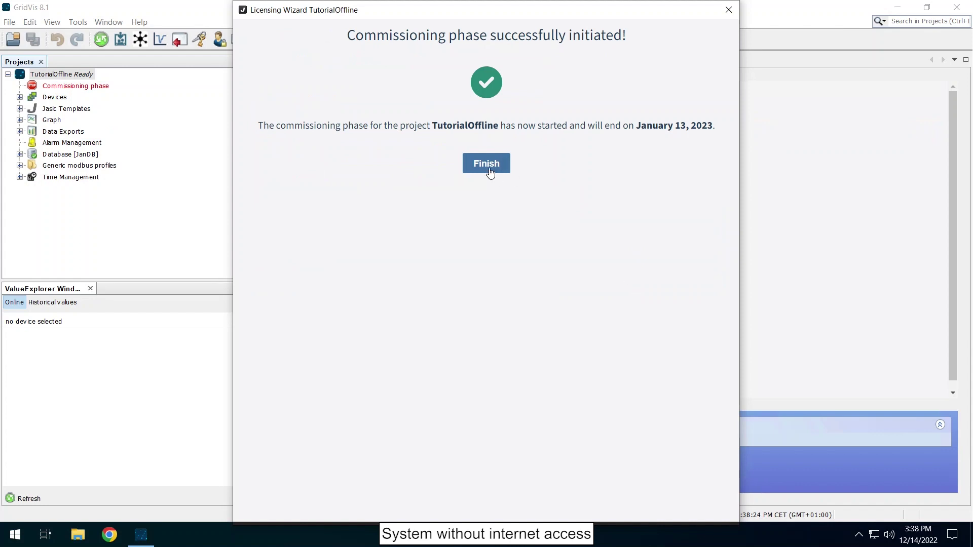
click(490, 168)
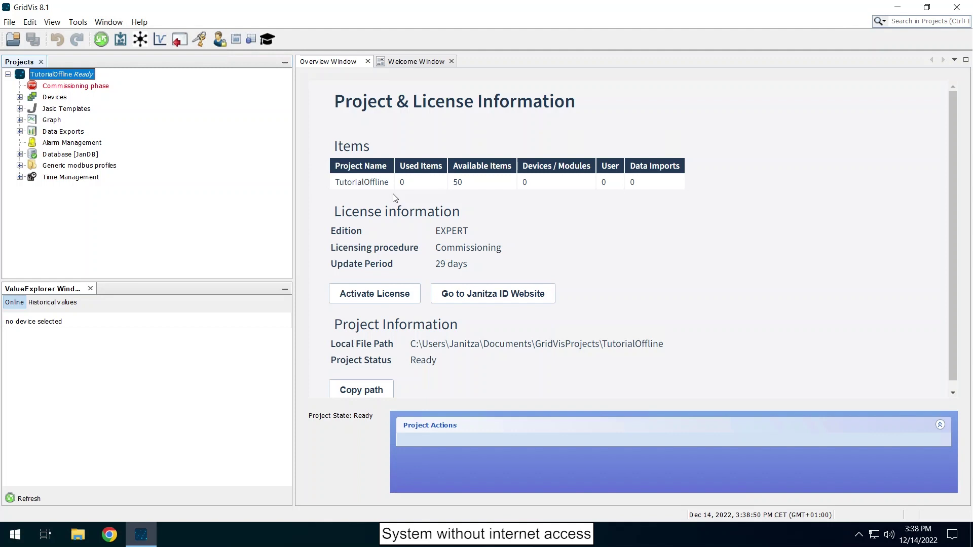
Choose Activate License for TutorialOffline in the Overview Window
click(384, 295)
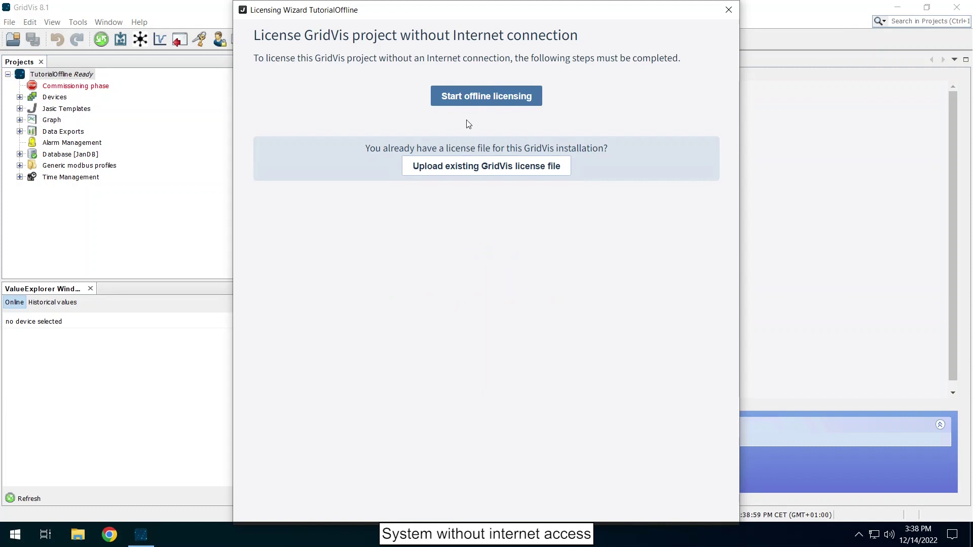
Start offline licensing and save the request file TutorialOffline - 2022-12-14T14_39_06.req to Downloads
click(470, 102)
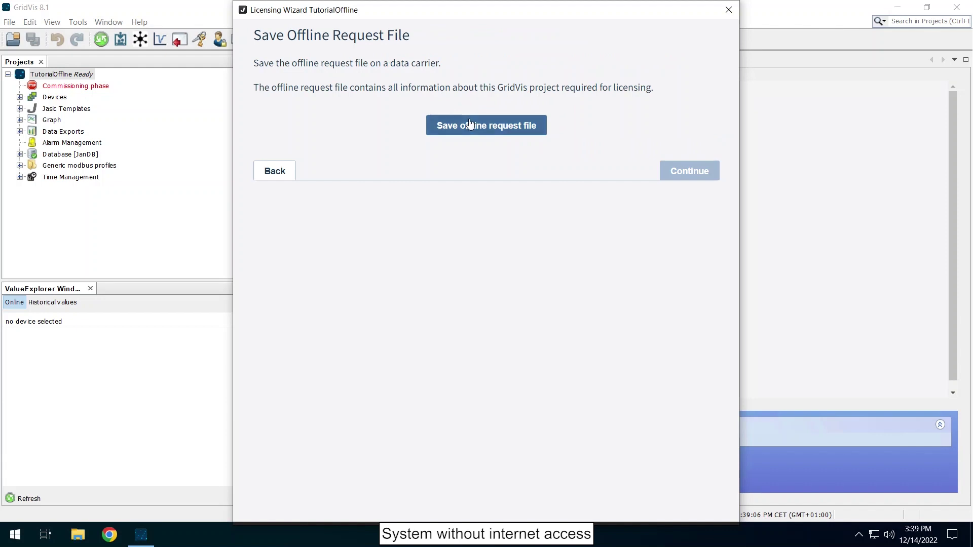
click(469, 123)
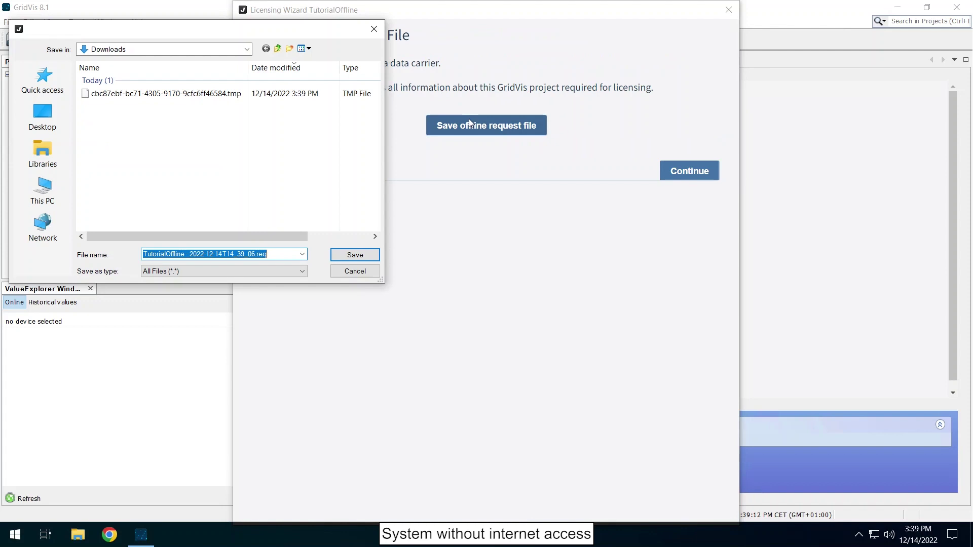
click(348, 256)
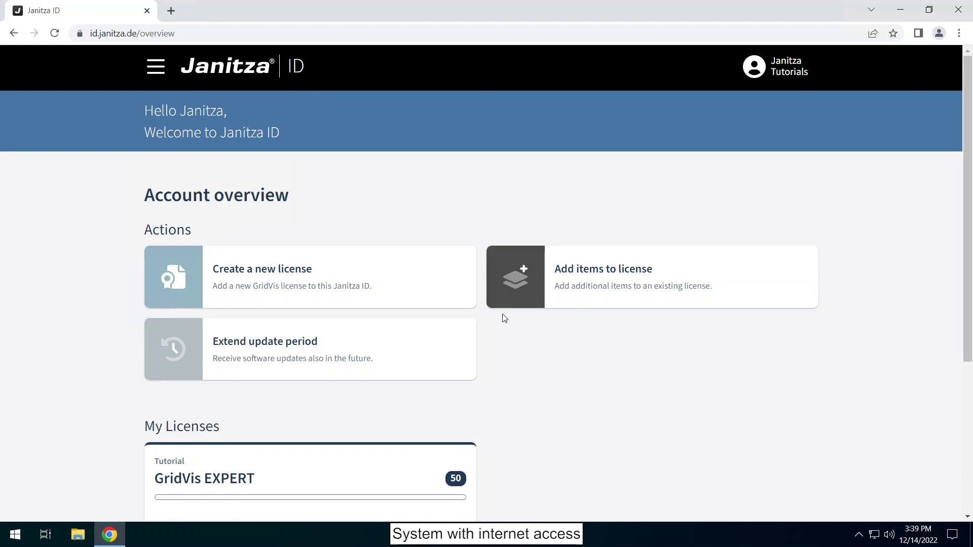
Upload the TutorialOffline .req file through Janitza ID's Offline Licensing page and continue
click(163, 68)
click(206, 207)
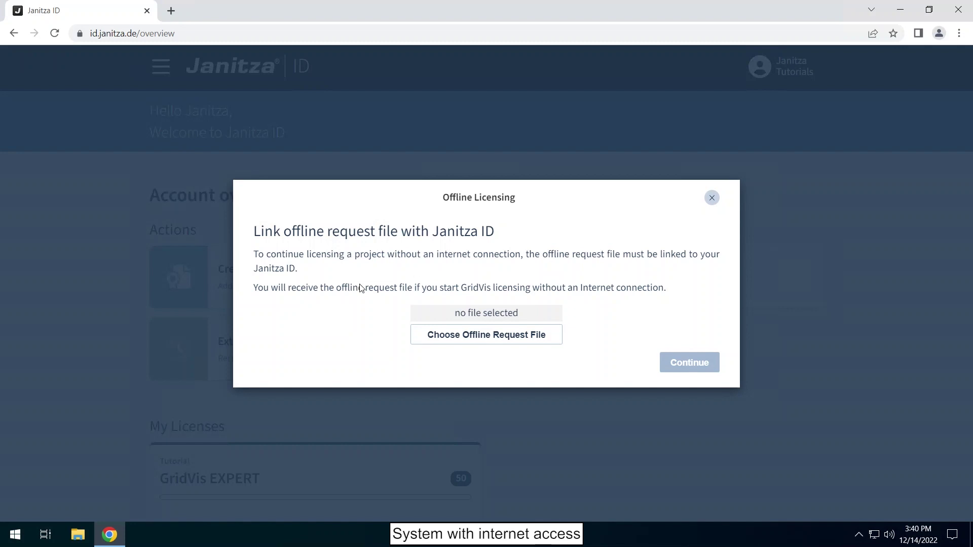
click(432, 333)
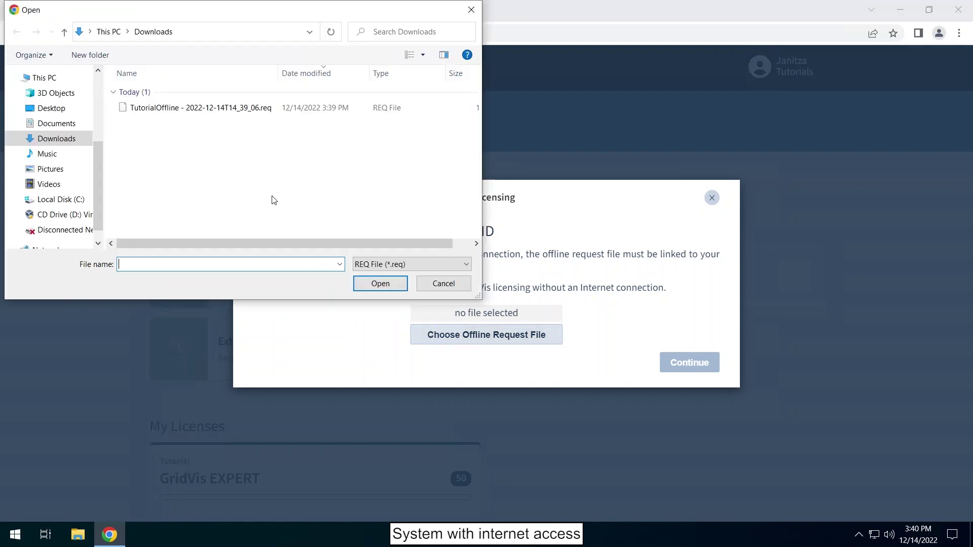
click(227, 108)
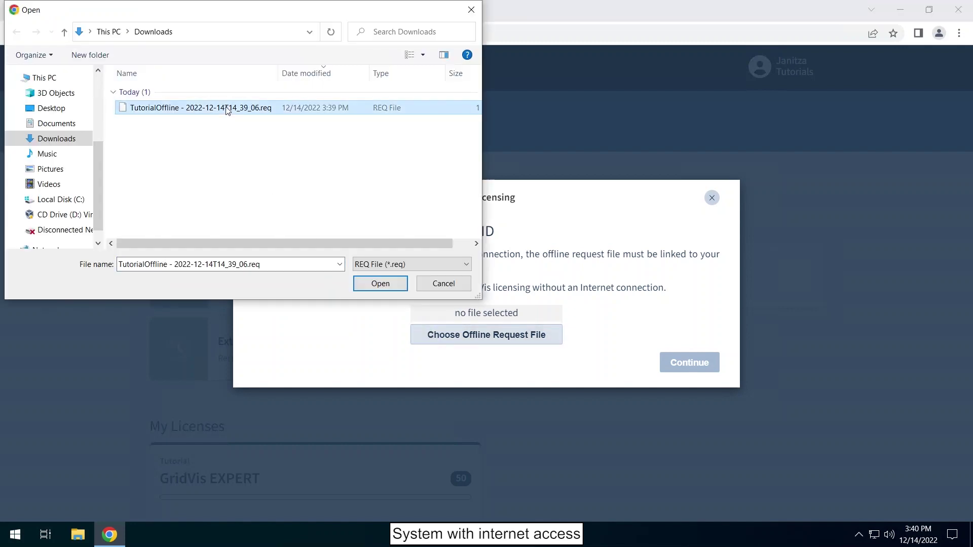
click(373, 288)
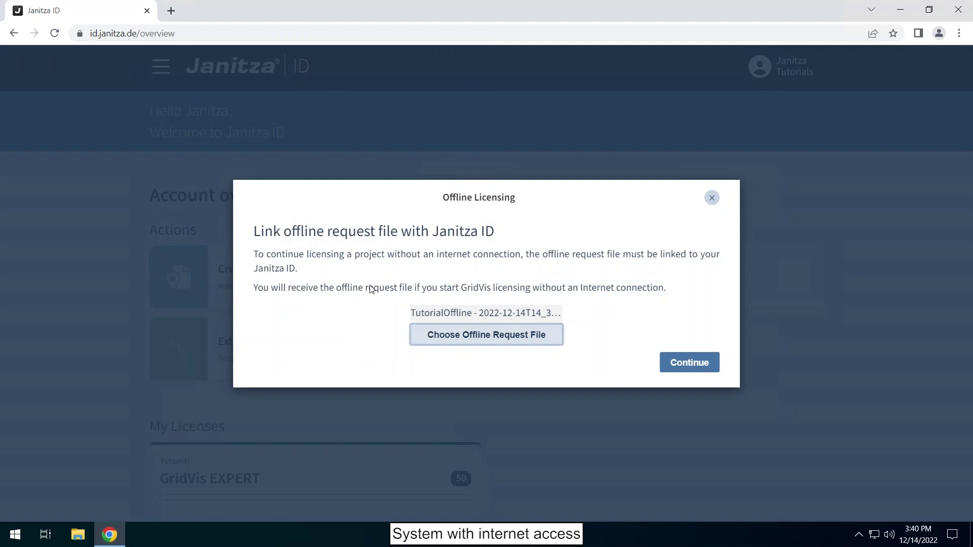
click(681, 362)
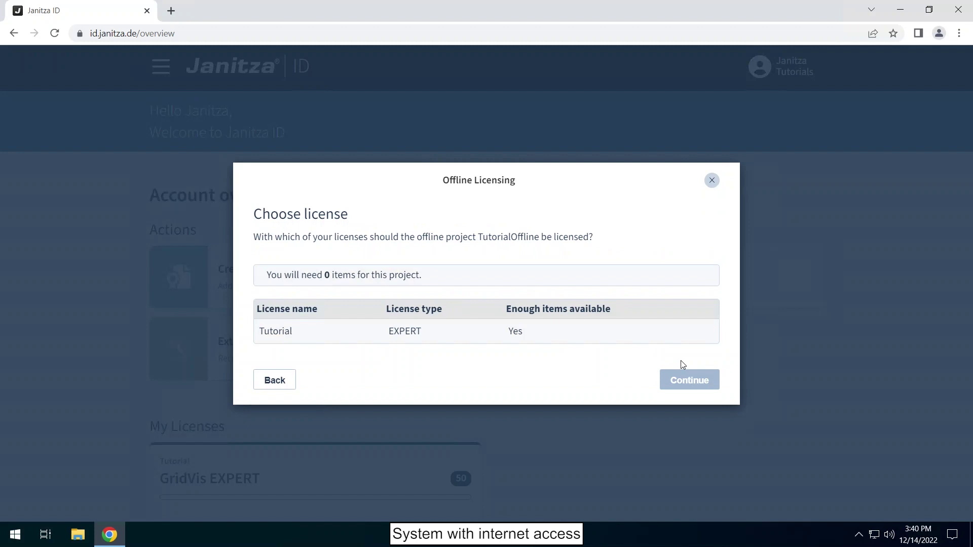
Pick the Tutorial EXPERT license and save the resulting TutorialOffline .lic file to Downloads
click(583, 335)
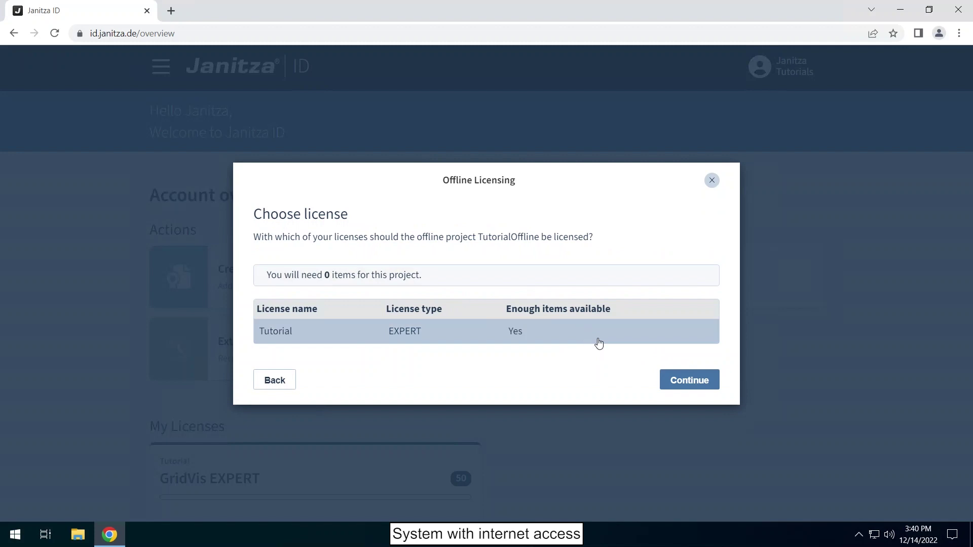
click(683, 383)
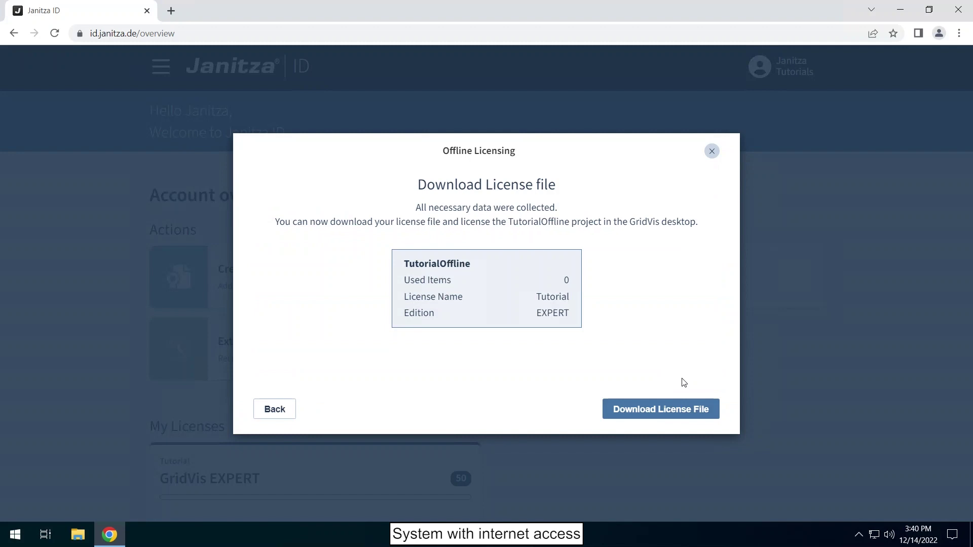
click(674, 408)
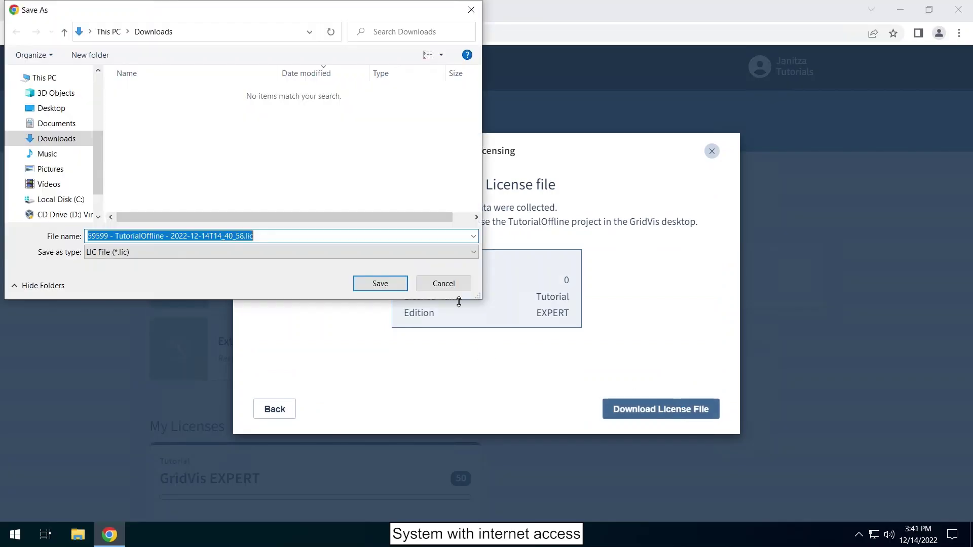
click(379, 284)
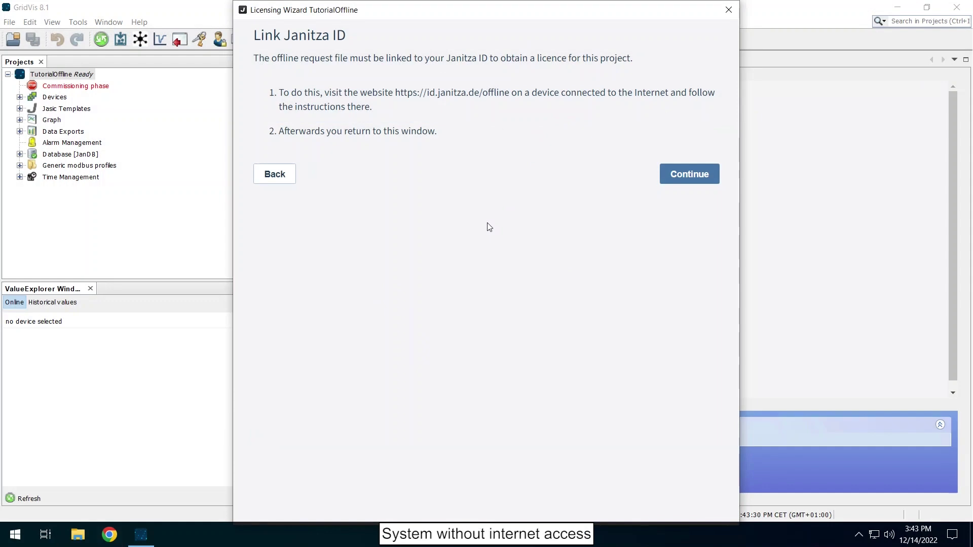
Load the .lic file from This PC > Downloads into the GridVis wizard and apply it
click(670, 173)
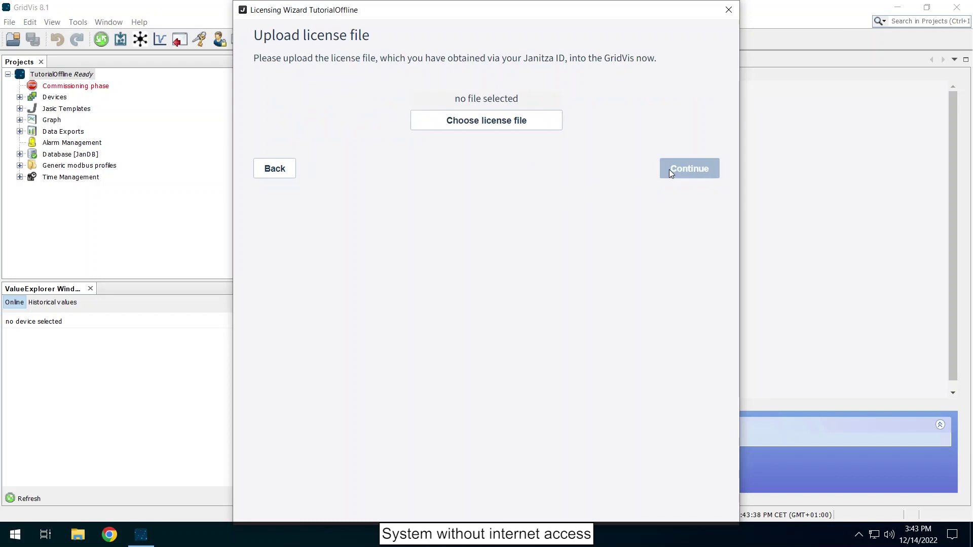
click(538, 126)
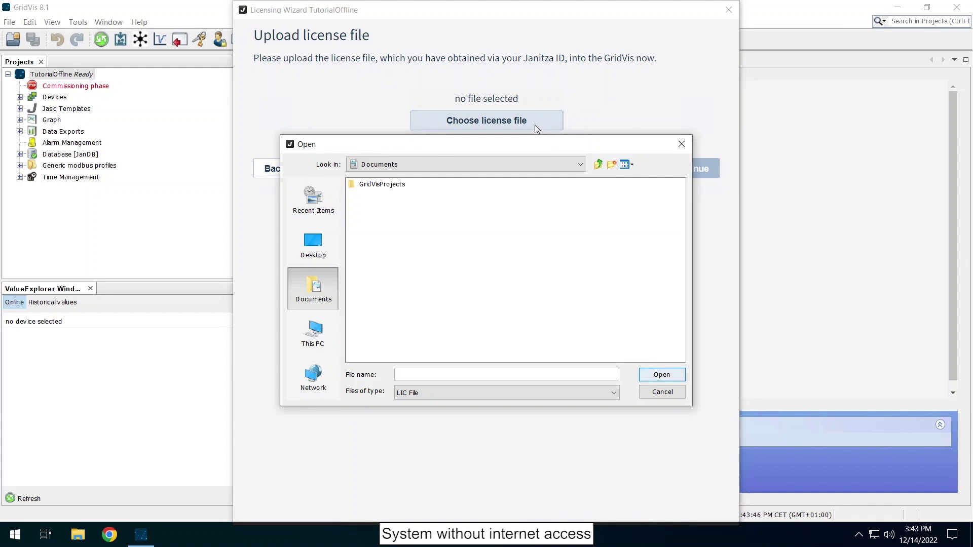
click(318, 342)
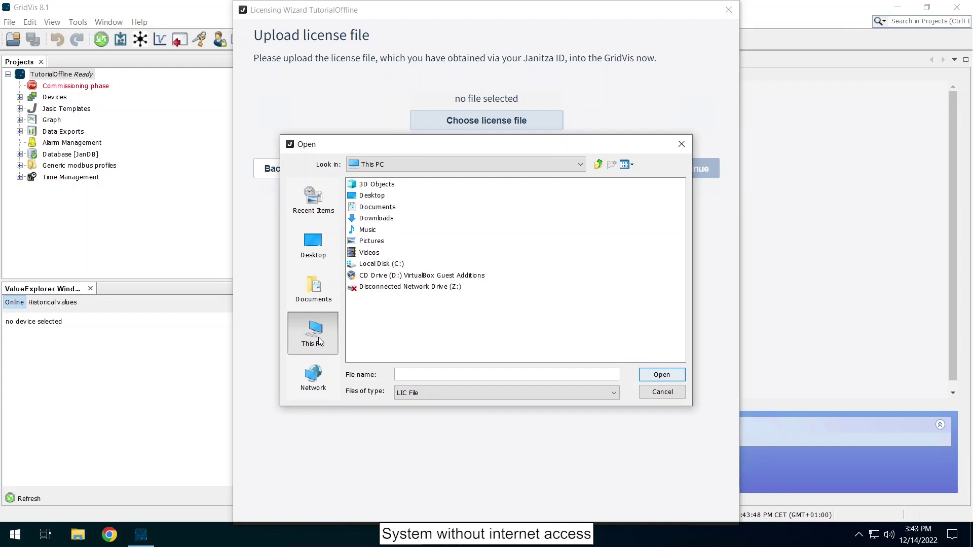
double_click(375, 219)
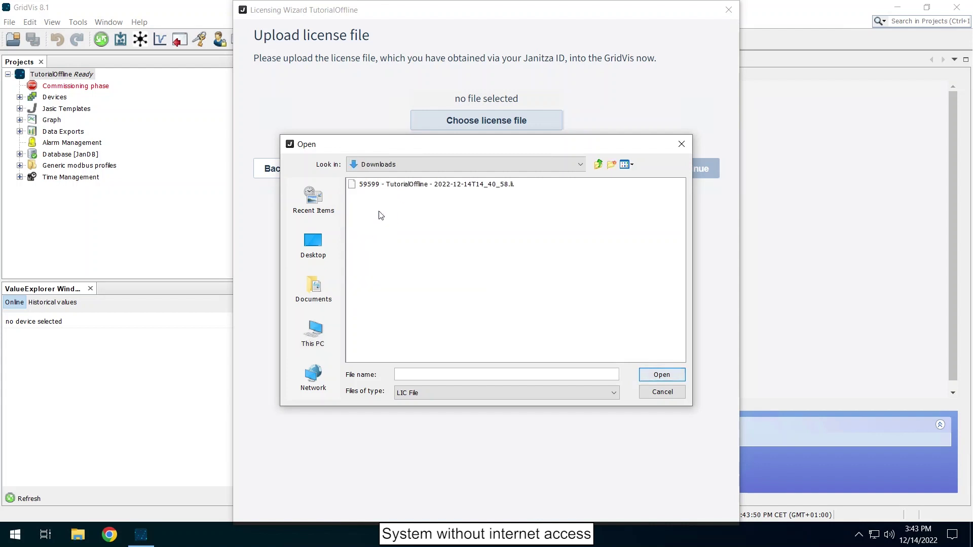
click(390, 184)
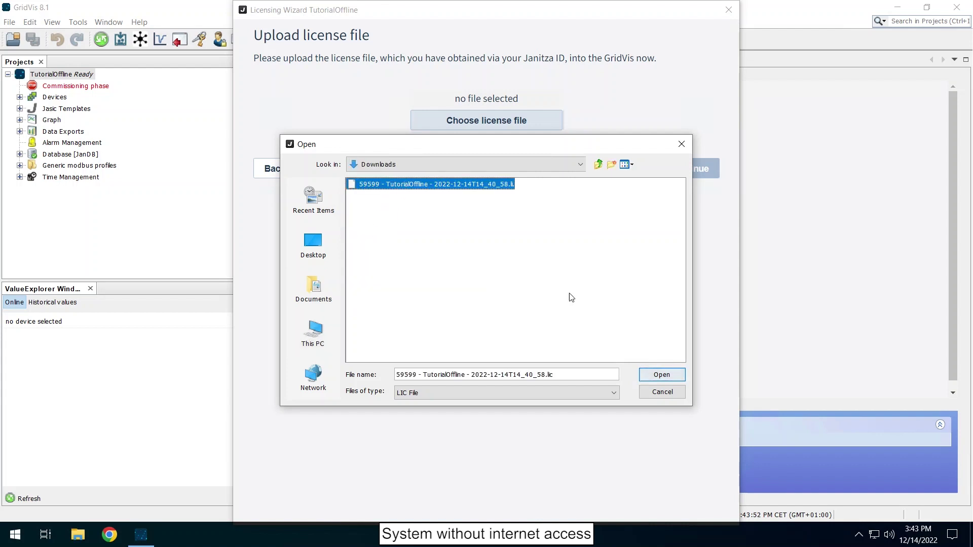
click(646, 376)
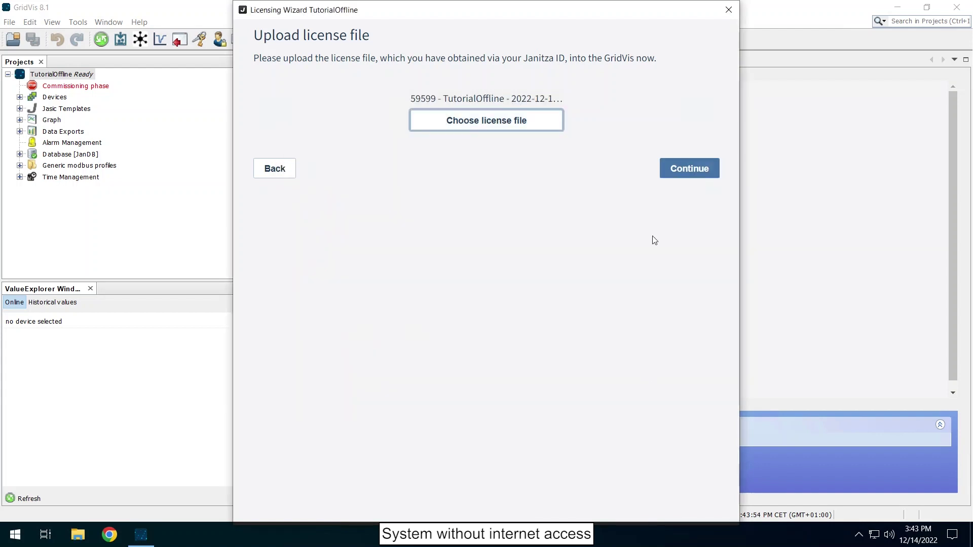
click(676, 170)
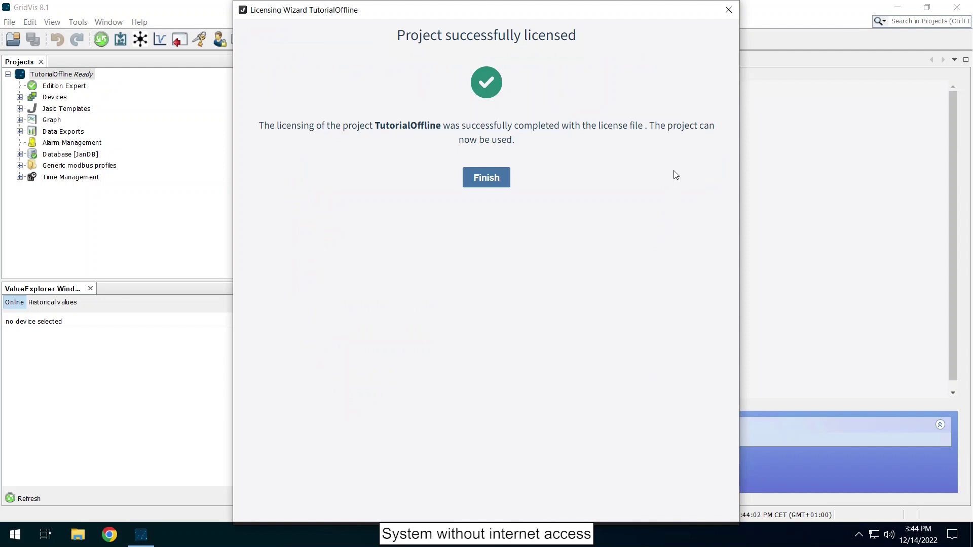
Finish the Licensing Wizard to show TutorialOffline's EXPERT offline license in the overview
click(485, 176)
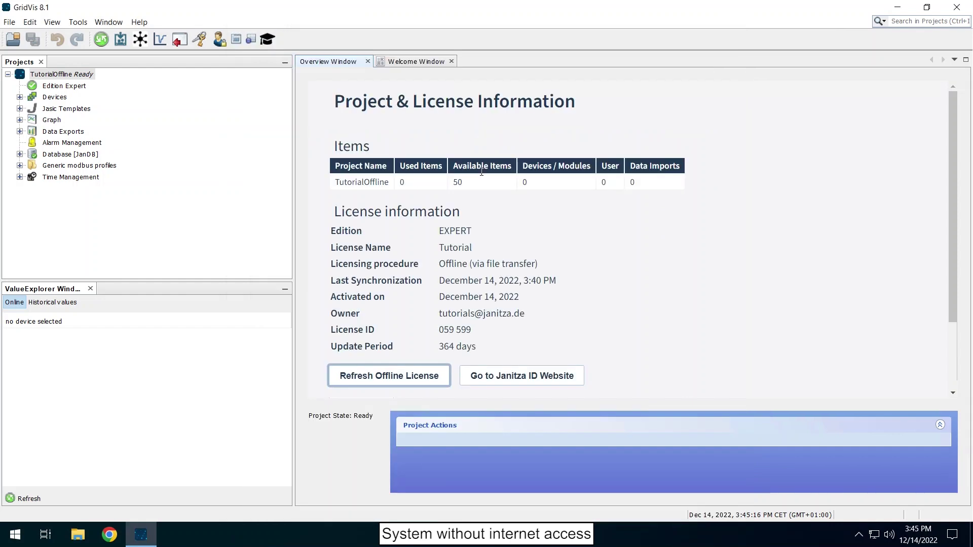